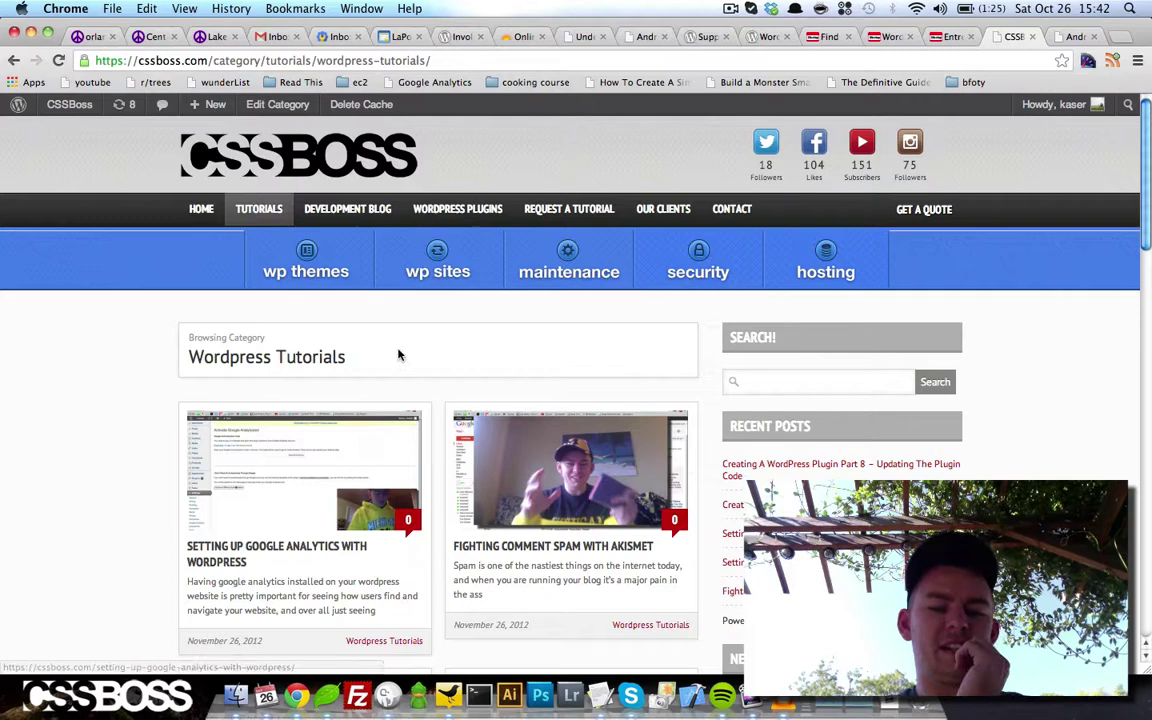
Open the tutorial post "Setting Up Google Analytics With WordPress" and highlight the "s" of https in its address
{"action": "scroll", "coordinate": [562, 484], "scroll_direction": "down", "scroll_amount": 2}
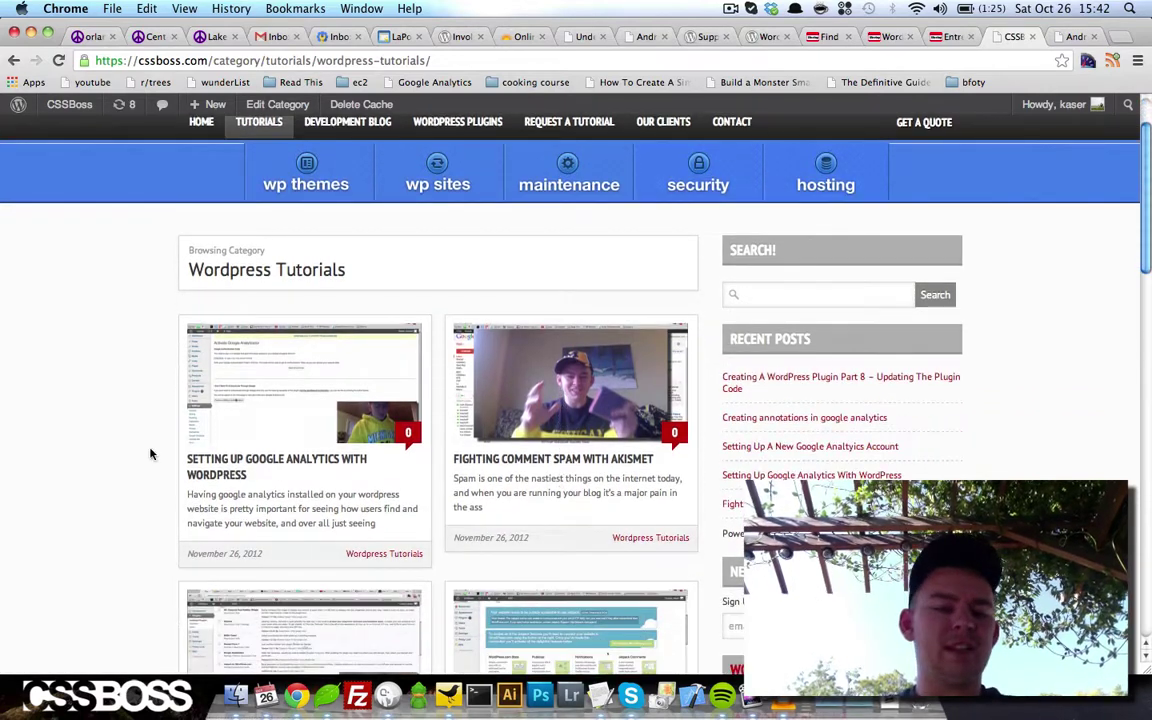
{"action": "left_click", "coordinate": [247, 458]}
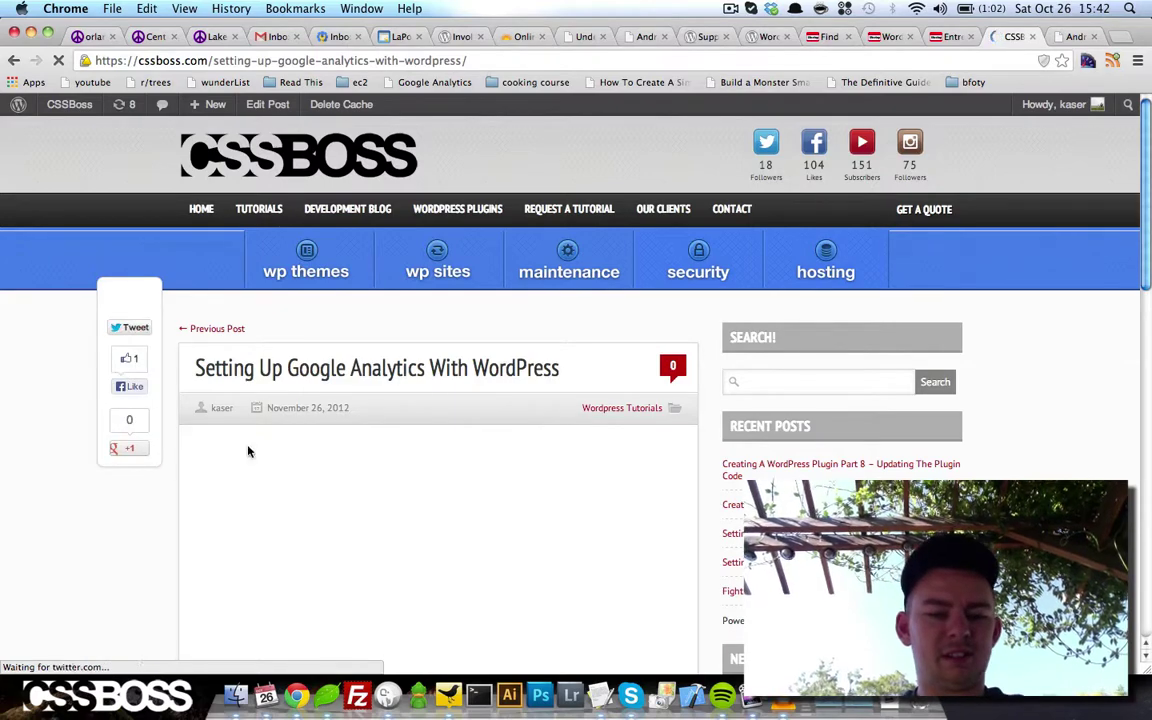
{"action": "scroll", "coordinate": [476, 327], "scroll_direction": "down", "scroll_amount": 5}
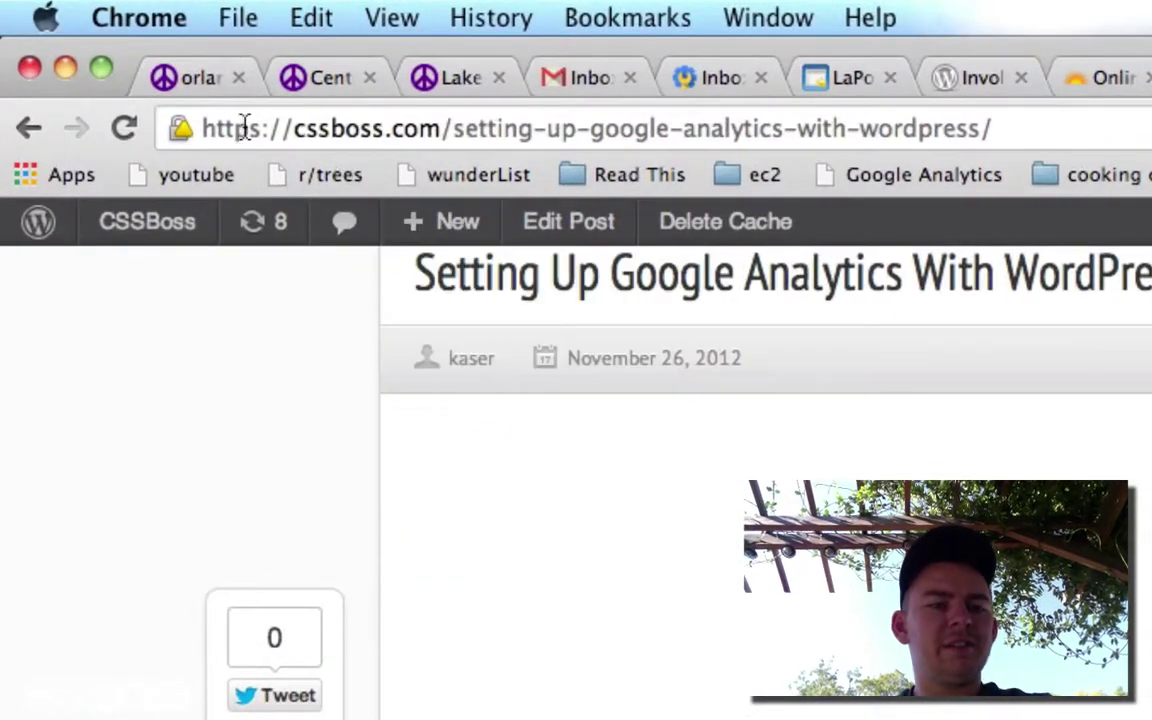
{"action": "left_click_drag", "start_coordinate": [247, 135], "coordinate": [258, 135]}
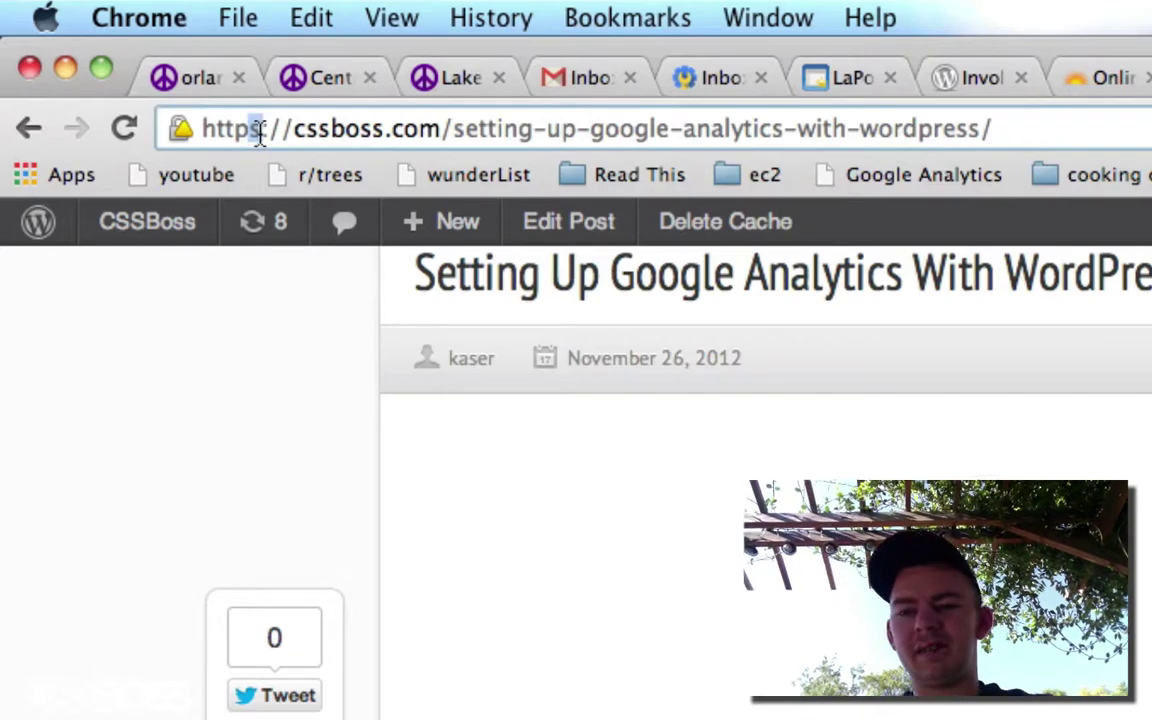
{"action": "scroll", "coordinate": [964, 476], "scroll_direction": "up", "scroll_amount": 5}
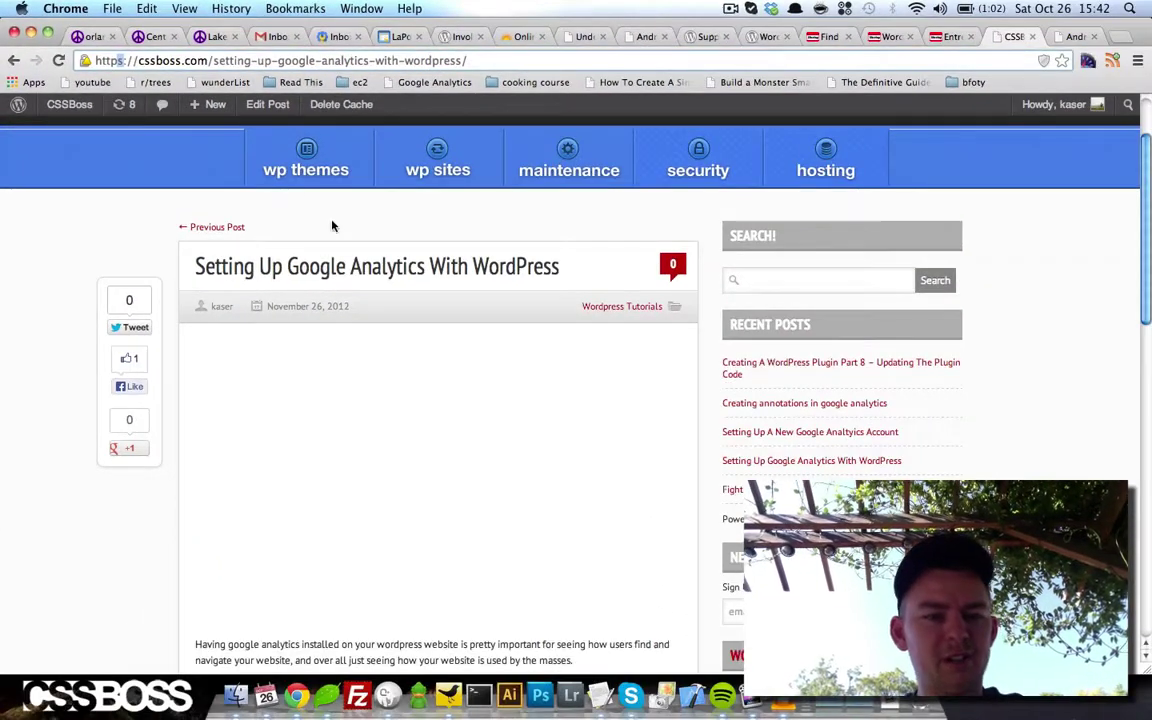
Open the post for editing and remove "http:" from the YouTube iframe's source address, leaving it starting with "//"
{"action": "left_click", "coordinate": [270, 106]}
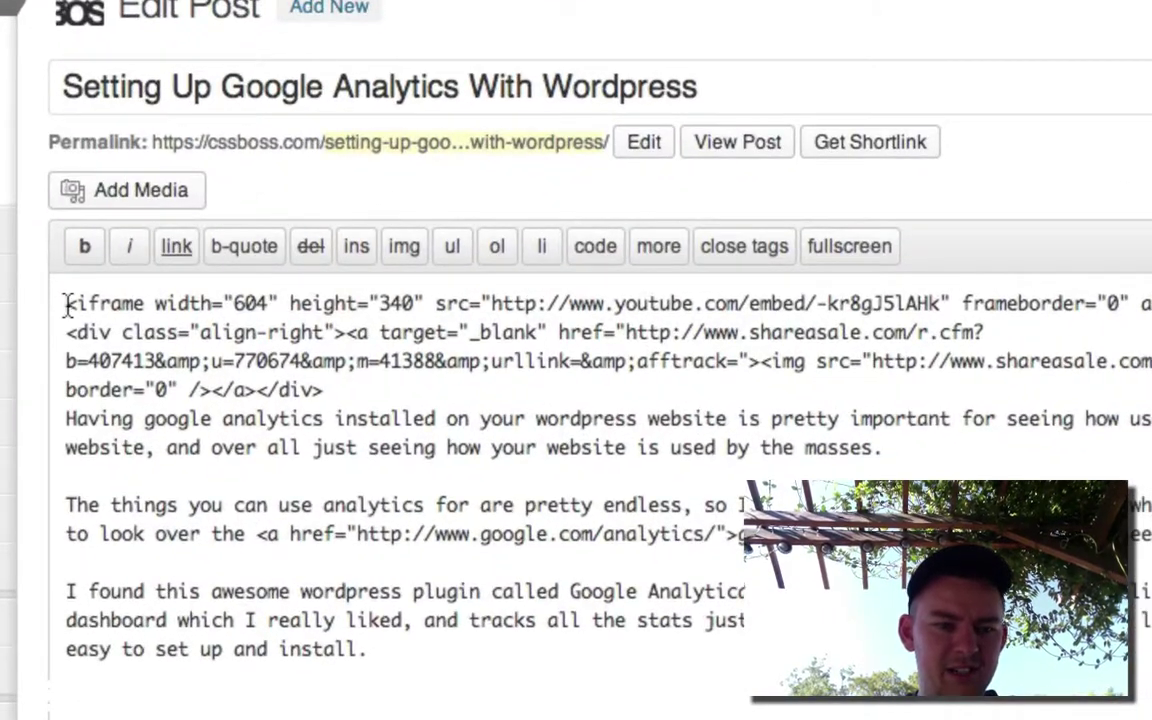
{"action": "left_click_drag", "start_coordinate": [140, 311], "coordinate": [321, 311]}
{"action": "left_click_drag", "start_coordinate": [433, 303], "coordinate": [1150, 303]}
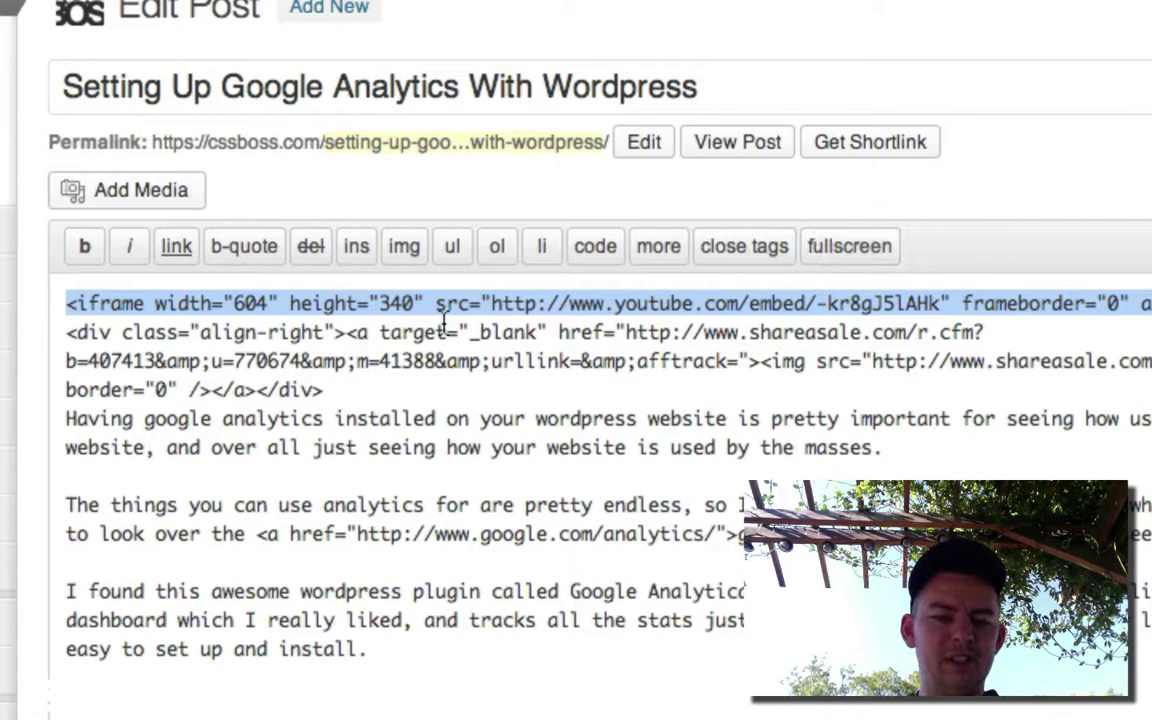
{"action": "left_click", "coordinate": [540, 303]}
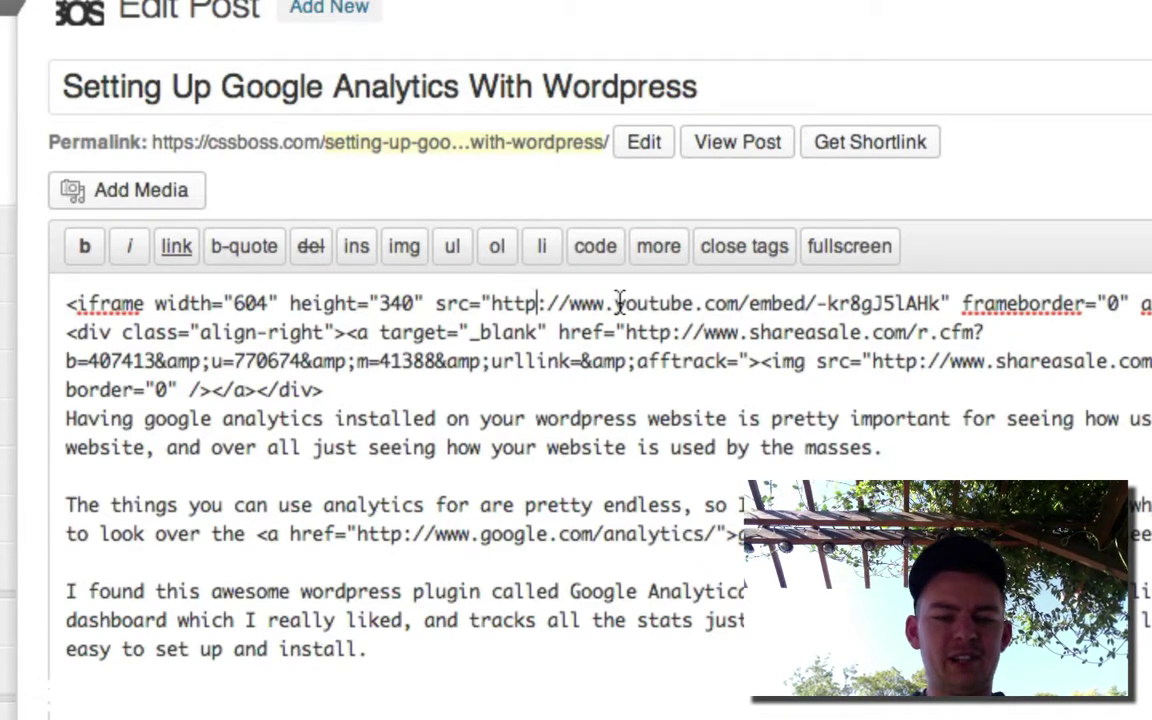
{"action": "key", "text": "Delete"}
{"action": "key", "text": "BackSpace"}
{"action": "key", "text": "BackSpace"}
{"action": "key", "text": "BackSpace"}
{"action": "key", "text": "BackSpace"}
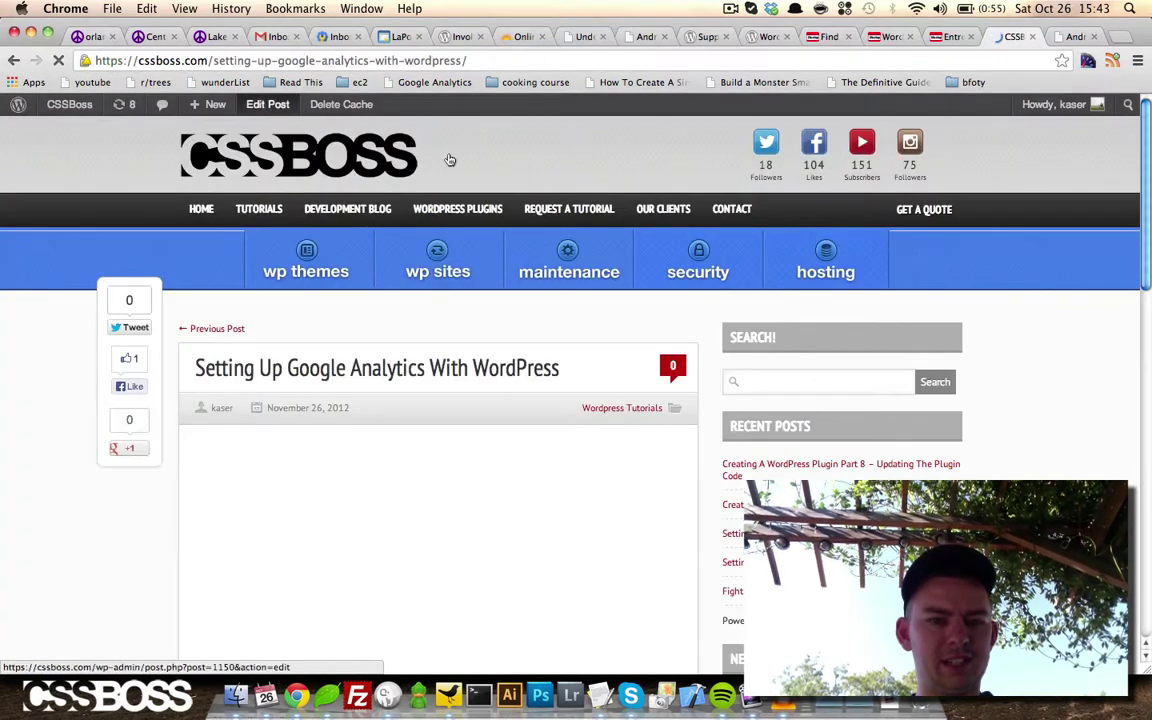
Examine the reloaded Google Analytics post from its embedded video down to the page footer
{"action": "scroll", "coordinate": [586, 215], "scroll_direction": "down", "scroll_amount": 2}
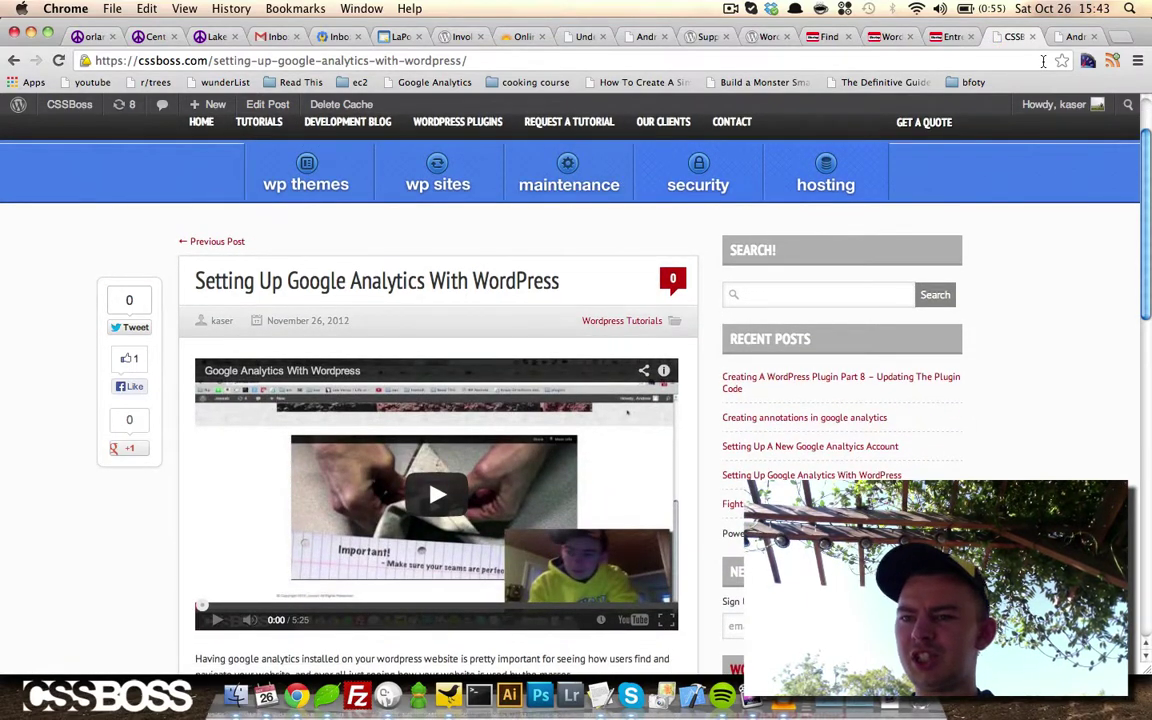
{"action": "scroll", "coordinate": [1091, 338], "scroll_direction": "down", "scroll_amount": 15}
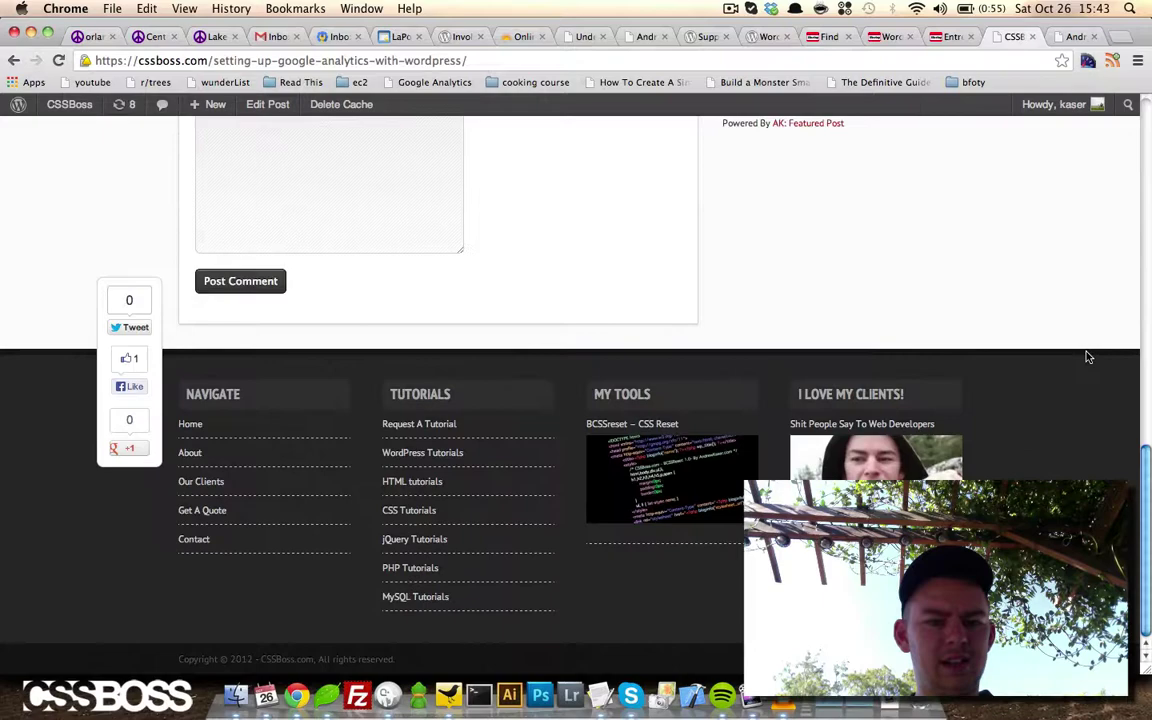
{"action": "scroll", "coordinate": [1086, 357], "scroll_direction": "up", "scroll_amount": 12}
{"action": "scroll", "coordinate": [1088, 357], "scroll_direction": "up", "scroll_amount": 5}
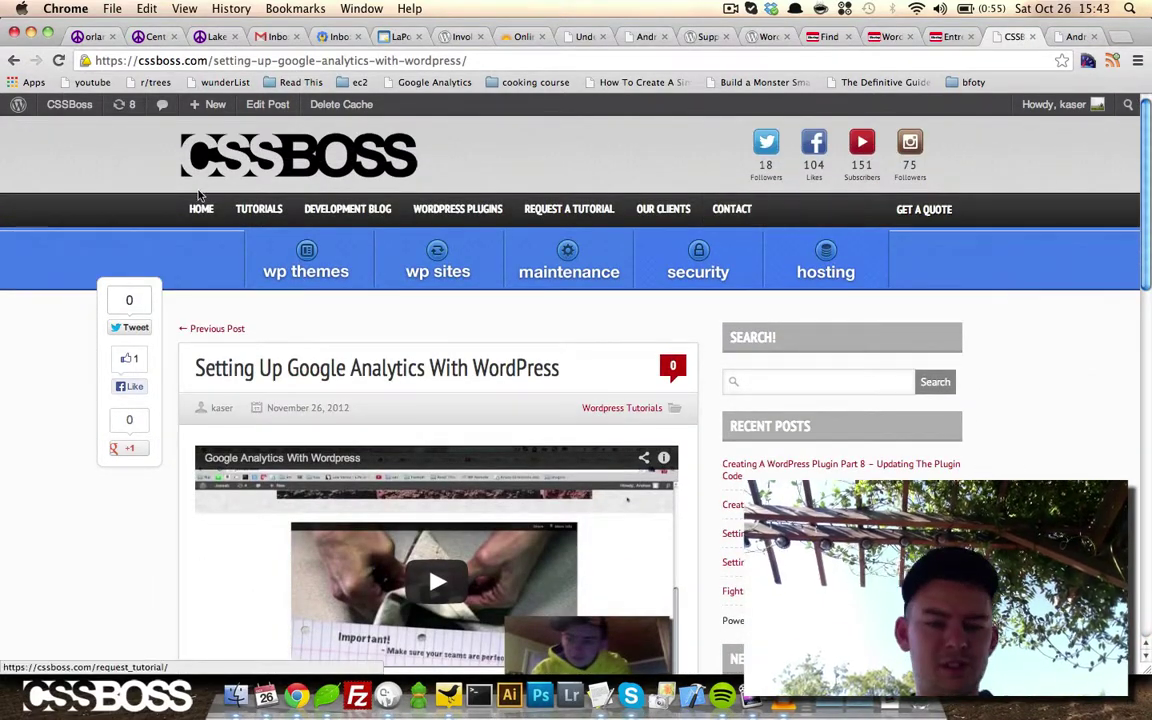
Browse the posts in the WordPress Tutorials category and reopen "Setting Up Google Analytics With WordPress"
{"action": "mouse_move", "coordinate": [251, 208]}
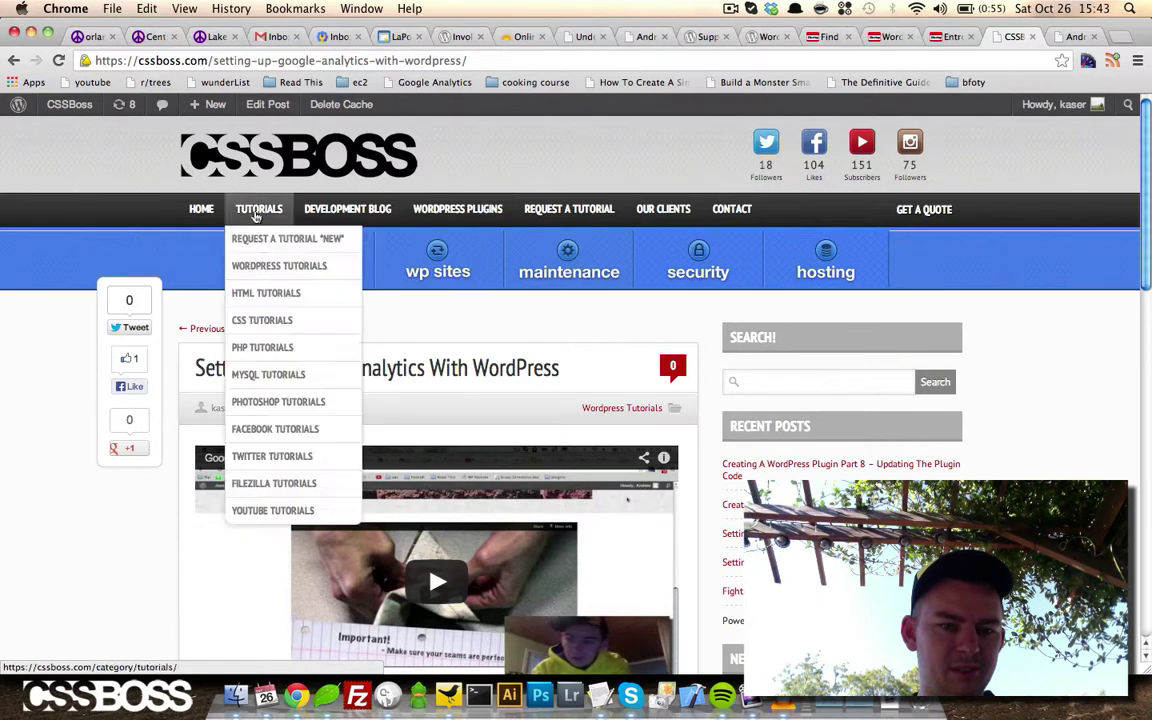
{"action": "left_click", "coordinate": [255, 271]}
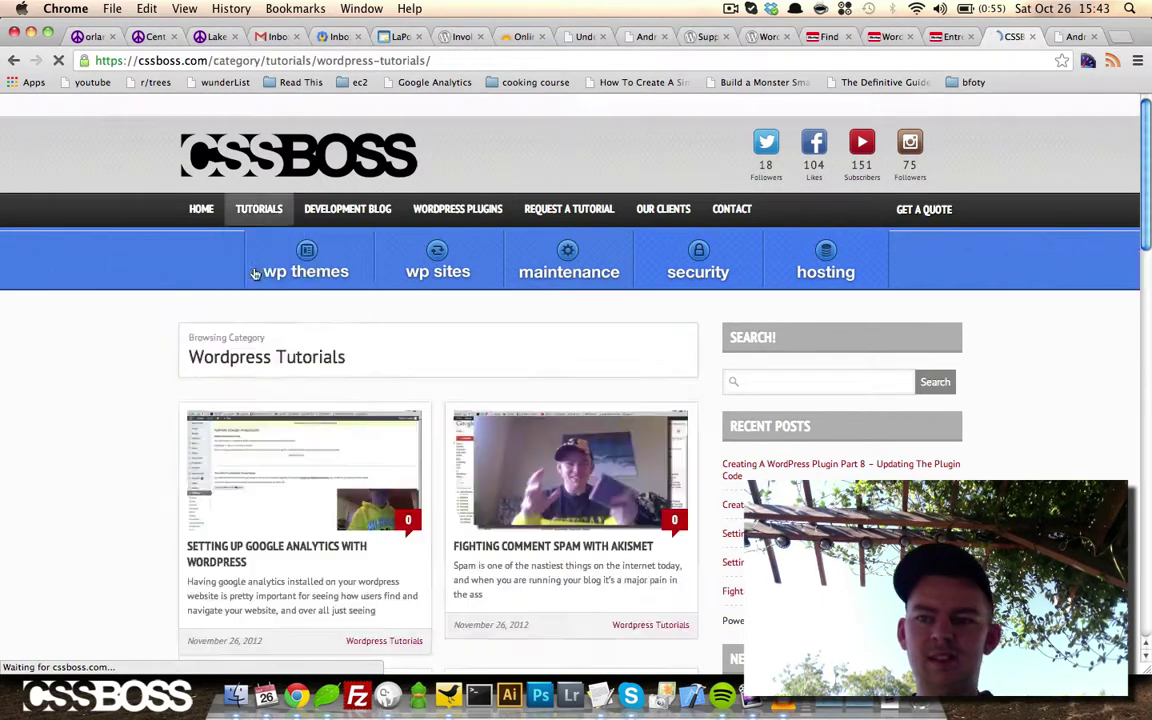
{"action": "scroll", "coordinate": [288, 408], "scroll_direction": "down", "scroll_amount": 5}
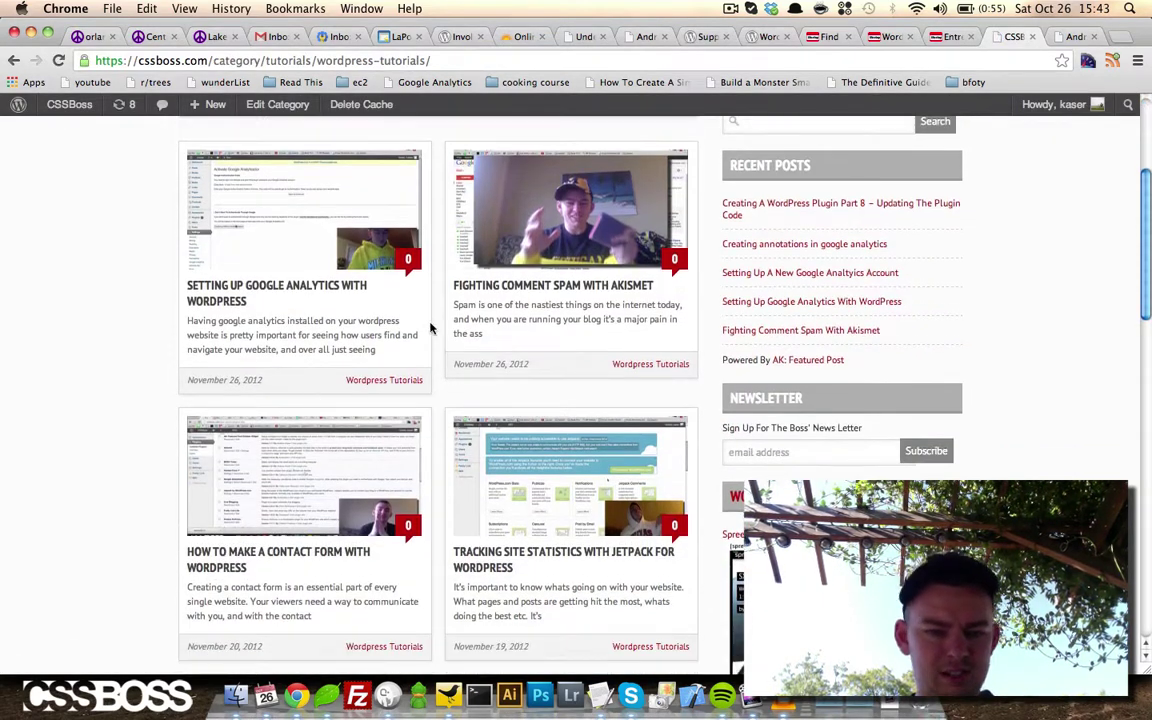
{"action": "scroll", "coordinate": [431, 328], "scroll_direction": "down", "scroll_amount": 6}
{"action": "scroll", "coordinate": [431, 328], "scroll_direction": "down", "scroll_amount": 8}
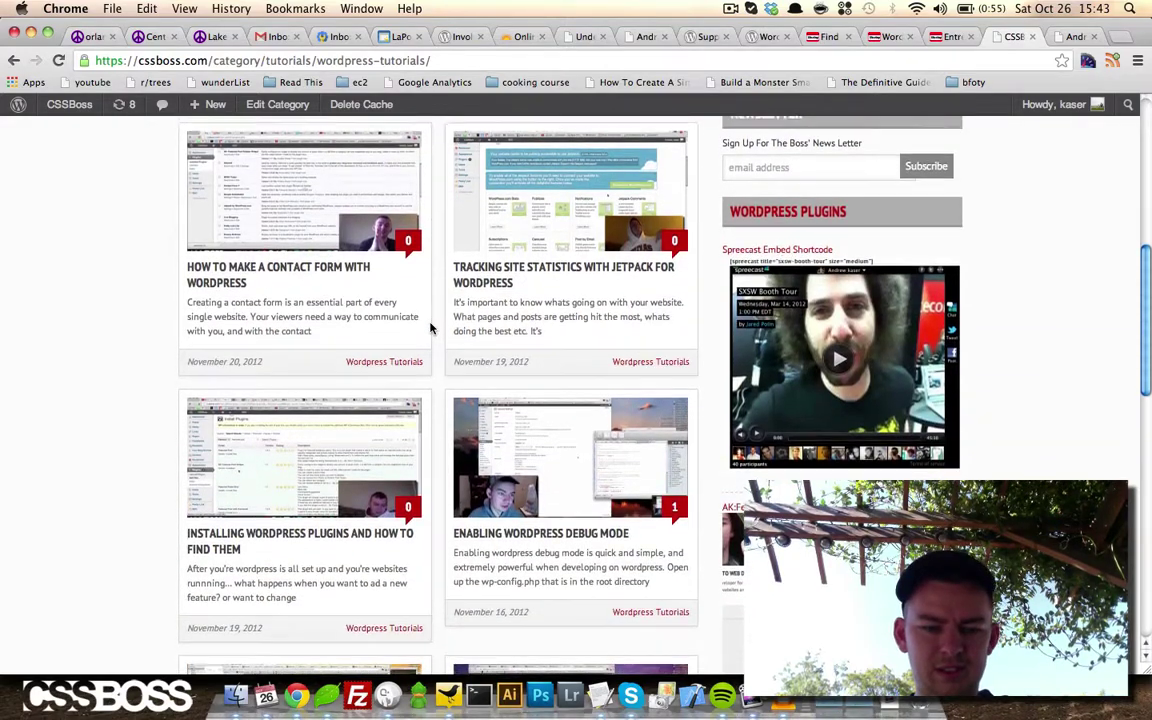
{"action": "scroll", "coordinate": [431, 328], "scroll_direction": "up", "scroll_amount": 2}
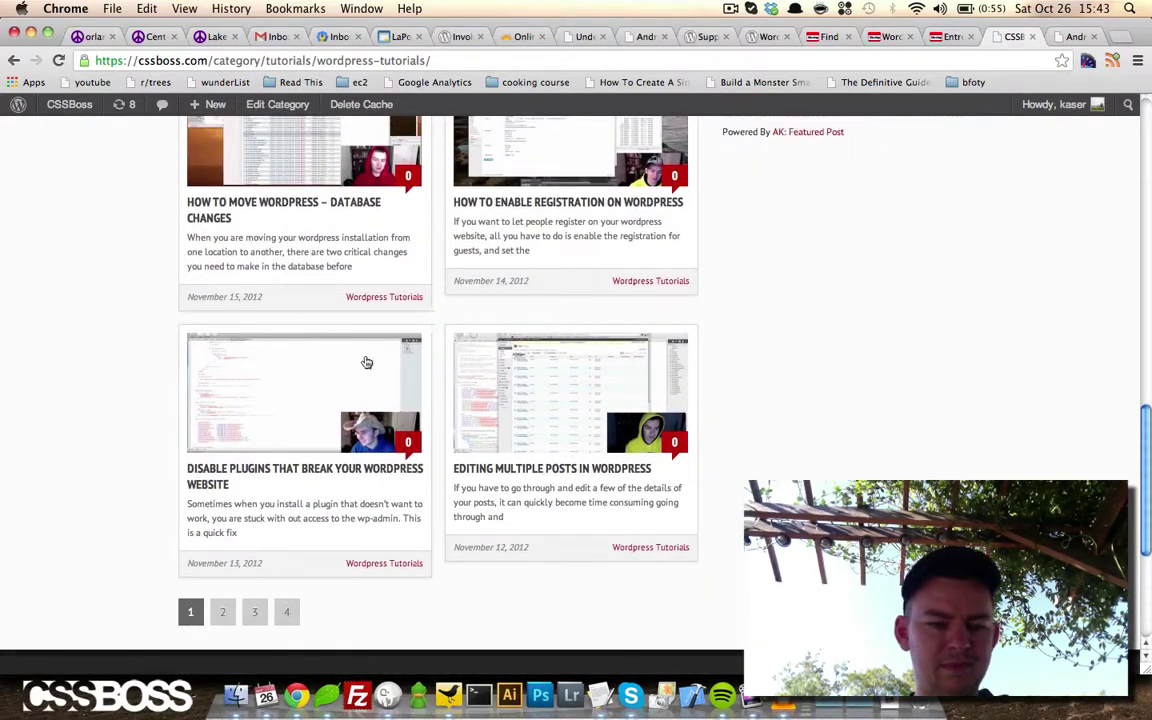
{"action": "scroll", "coordinate": [329, 380], "scroll_direction": "up", "scroll_amount": 10}
{"action": "scroll", "coordinate": [332, 382], "scroll_direction": "up", "scroll_amount": 10}
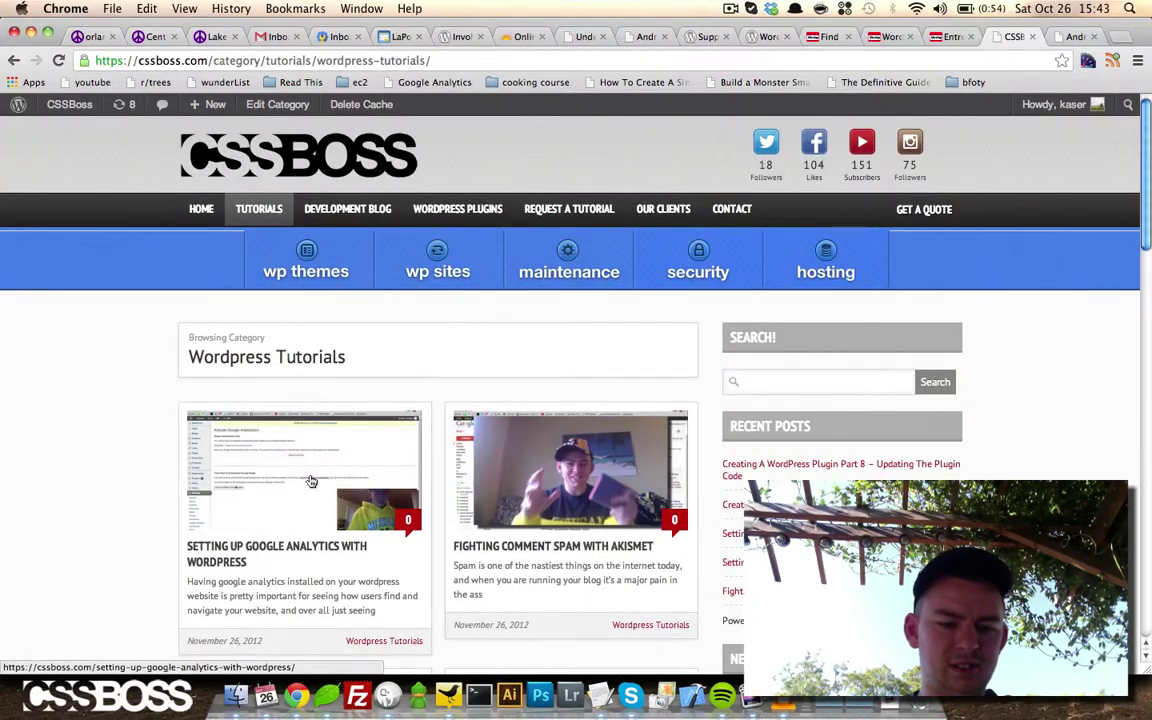
{"action": "left_click", "coordinate": [311, 481]}
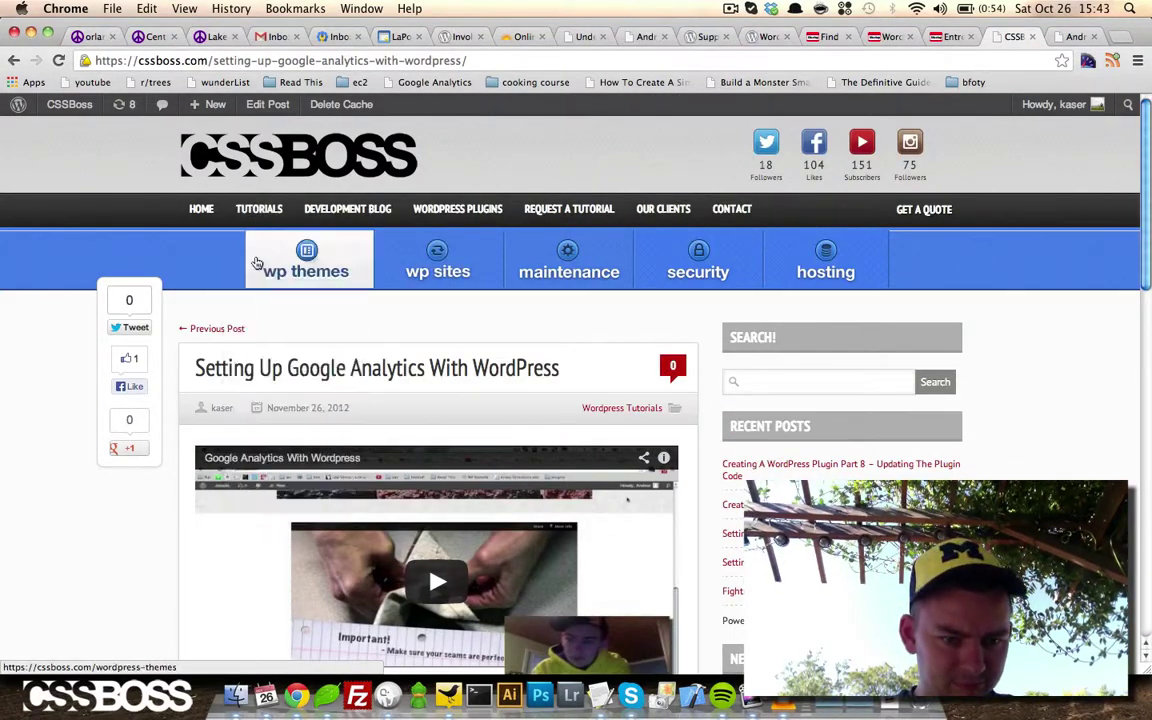
Open the recent post "Creating annotations in google analytics" and look through its video and embedded images
{"action": "mouse_move", "coordinate": [258, 212]}
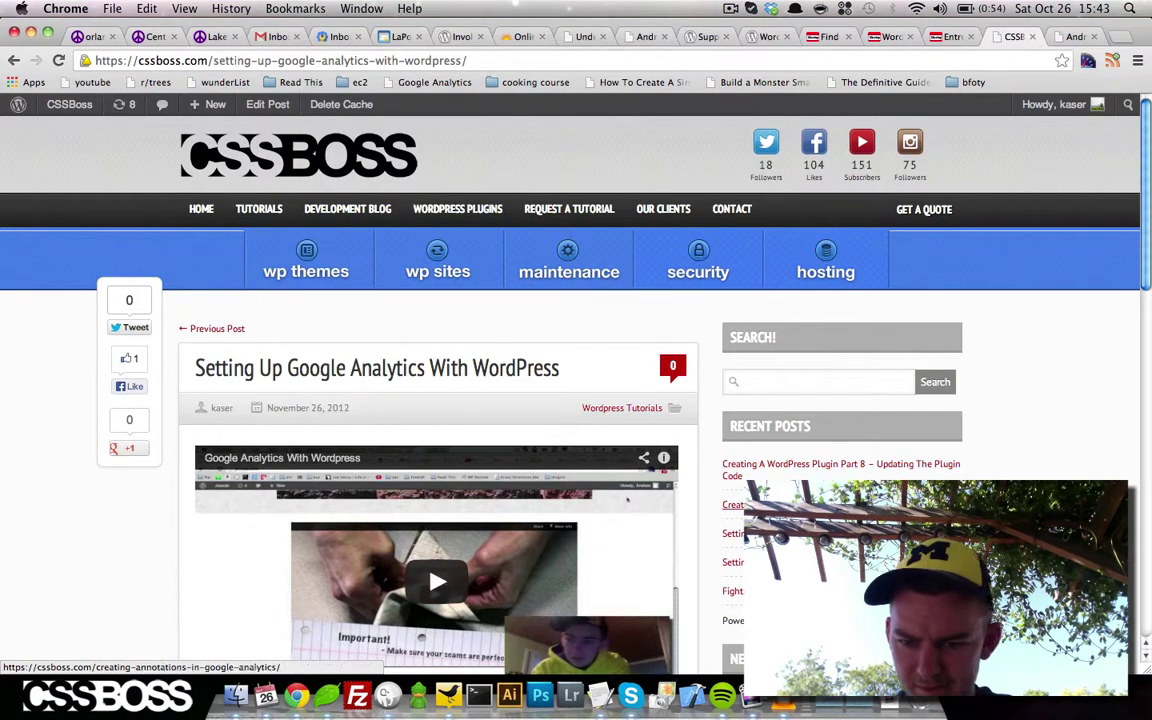
{"action": "left_click", "coordinate": [733, 504]}
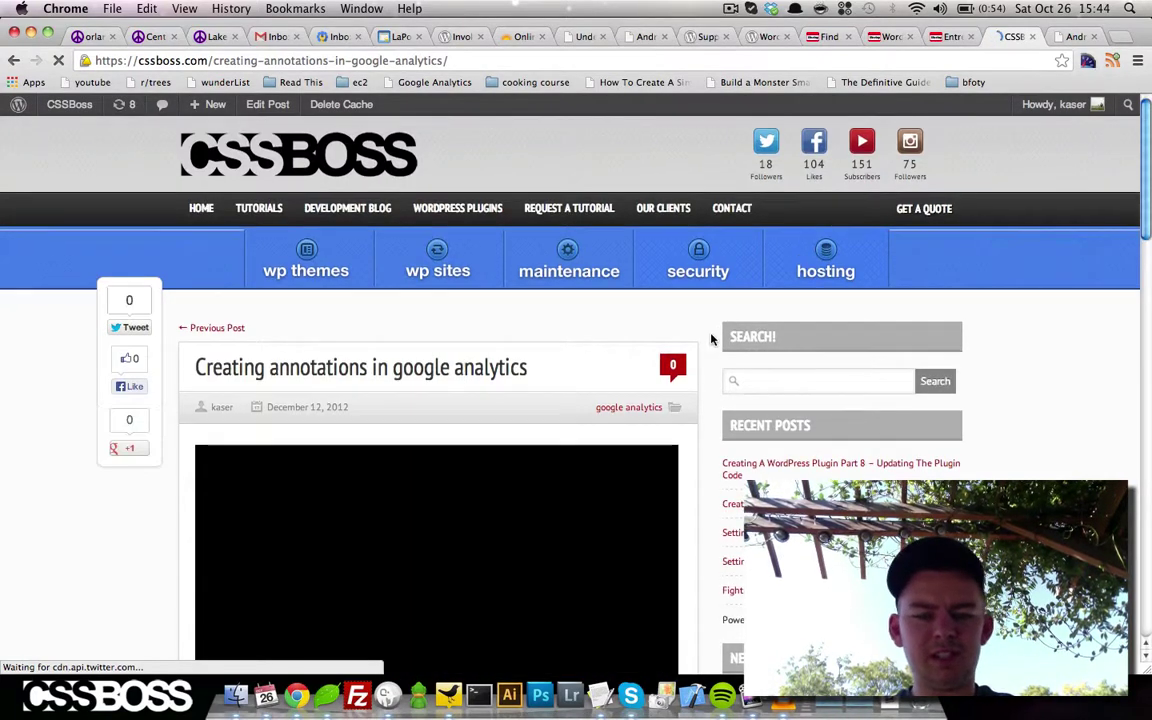
{"action": "scroll", "coordinate": [711, 340], "scroll_direction": "down", "scroll_amount": 2}
{"action": "scroll", "coordinate": [711, 340], "scroll_direction": "down", "scroll_amount": 3}
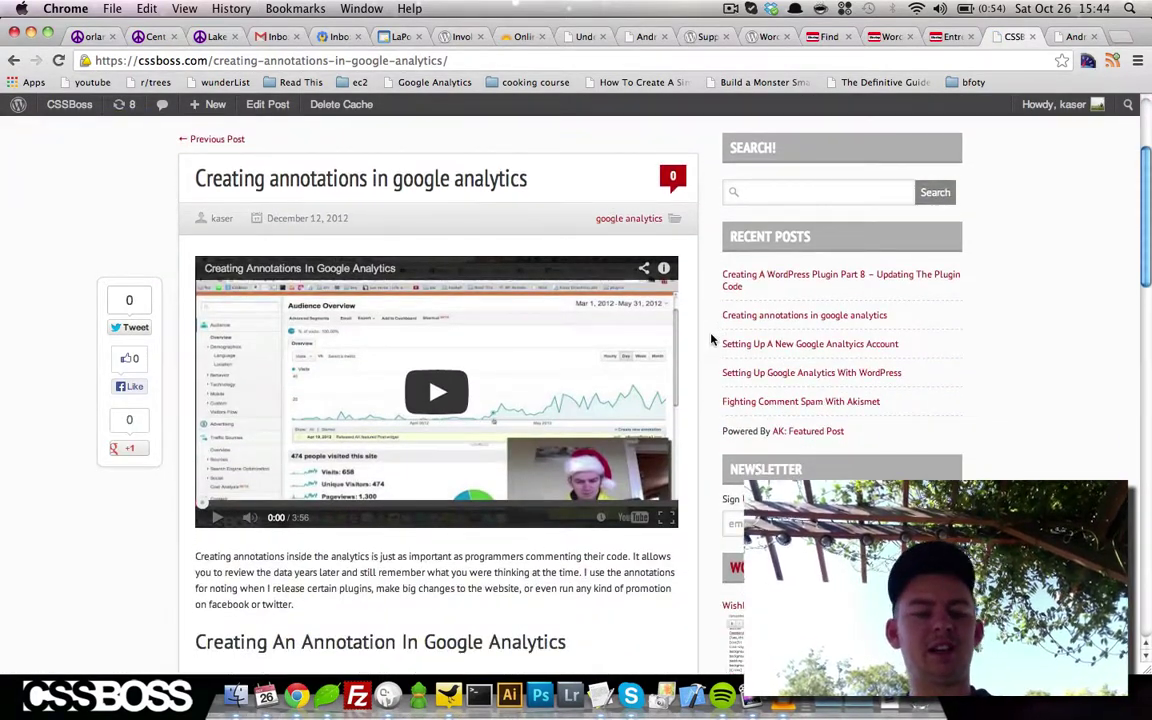
{"action": "scroll", "coordinate": [711, 340], "scroll_direction": "down", "scroll_amount": 6}
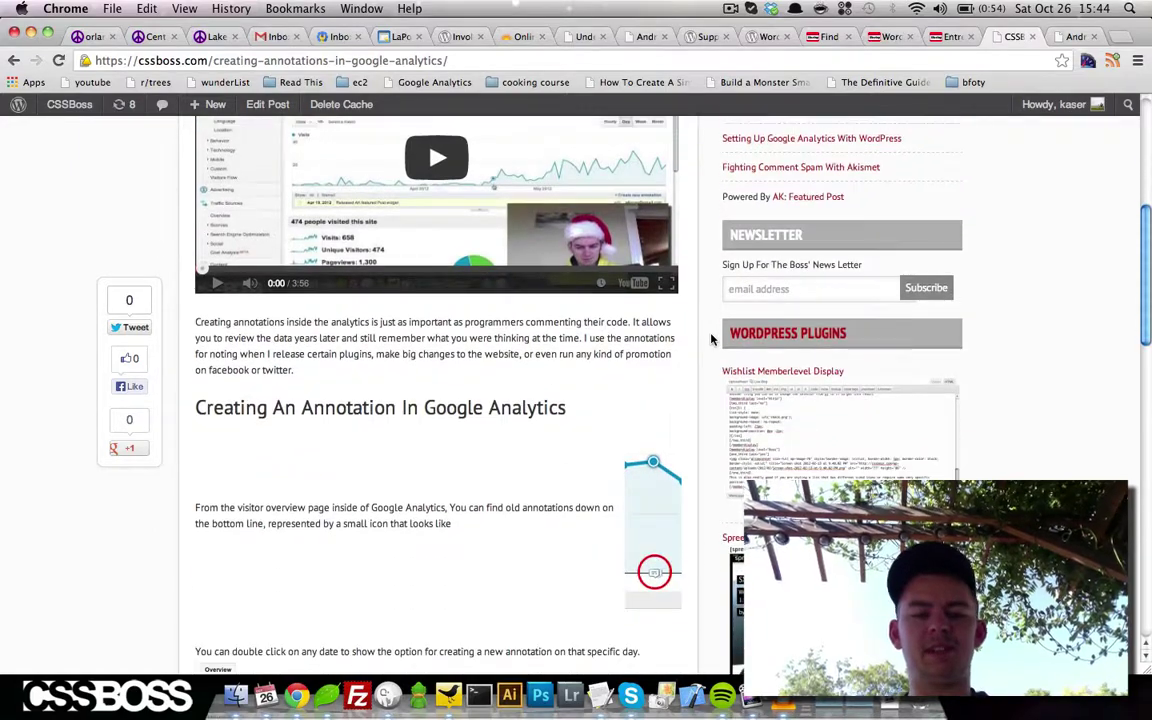
{"action": "scroll", "coordinate": [711, 340], "scroll_direction": "down", "scroll_amount": 6}
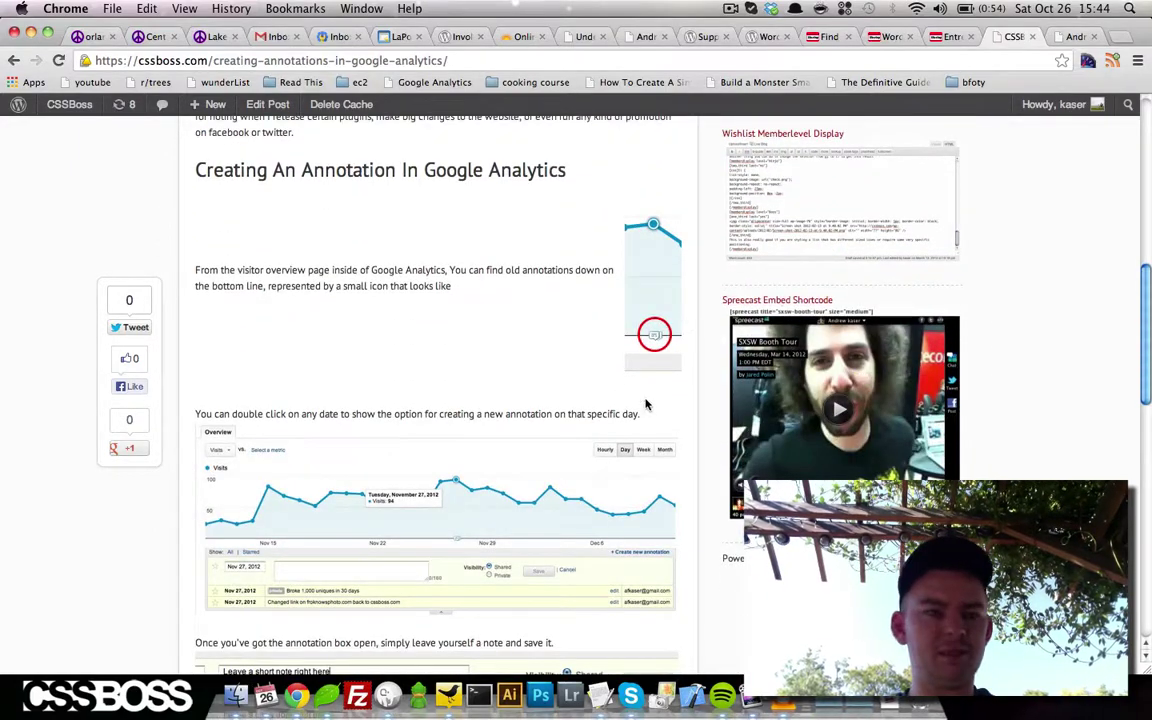
{"action": "scroll", "coordinate": [645, 410], "scroll_direction": "down", "scroll_amount": 2}
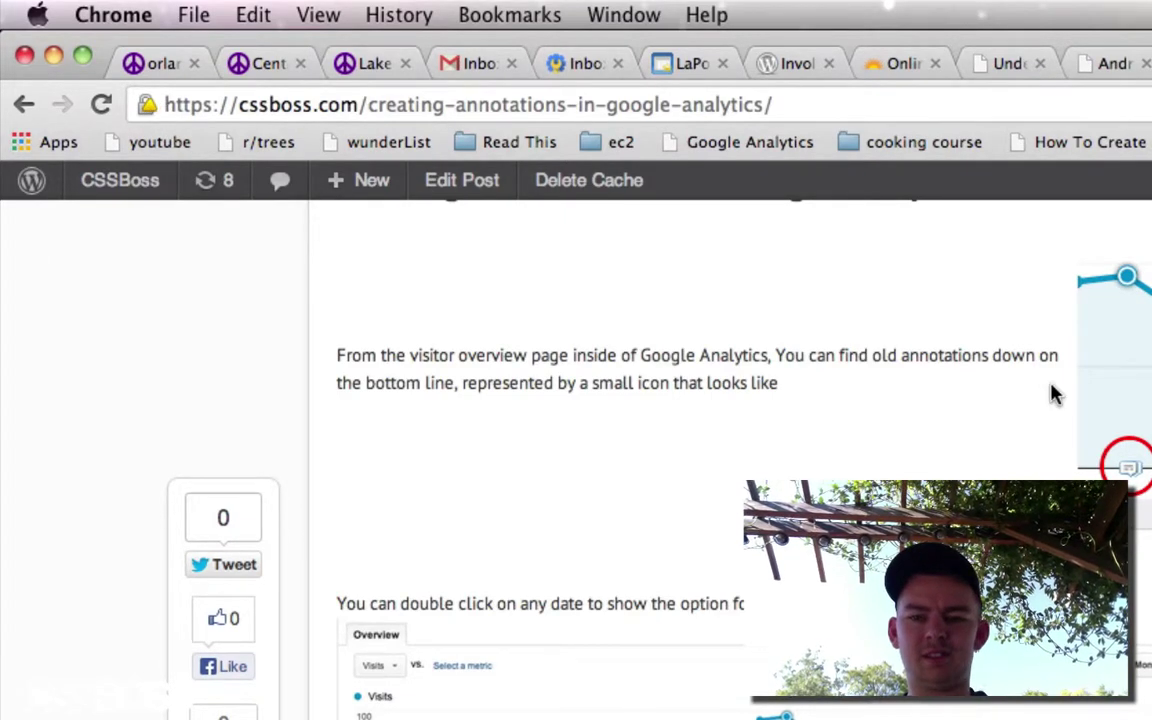
Open the annotations post for editing and find the occurrences of "http:" in its content
{"action": "left_click", "coordinate": [440, 181]}
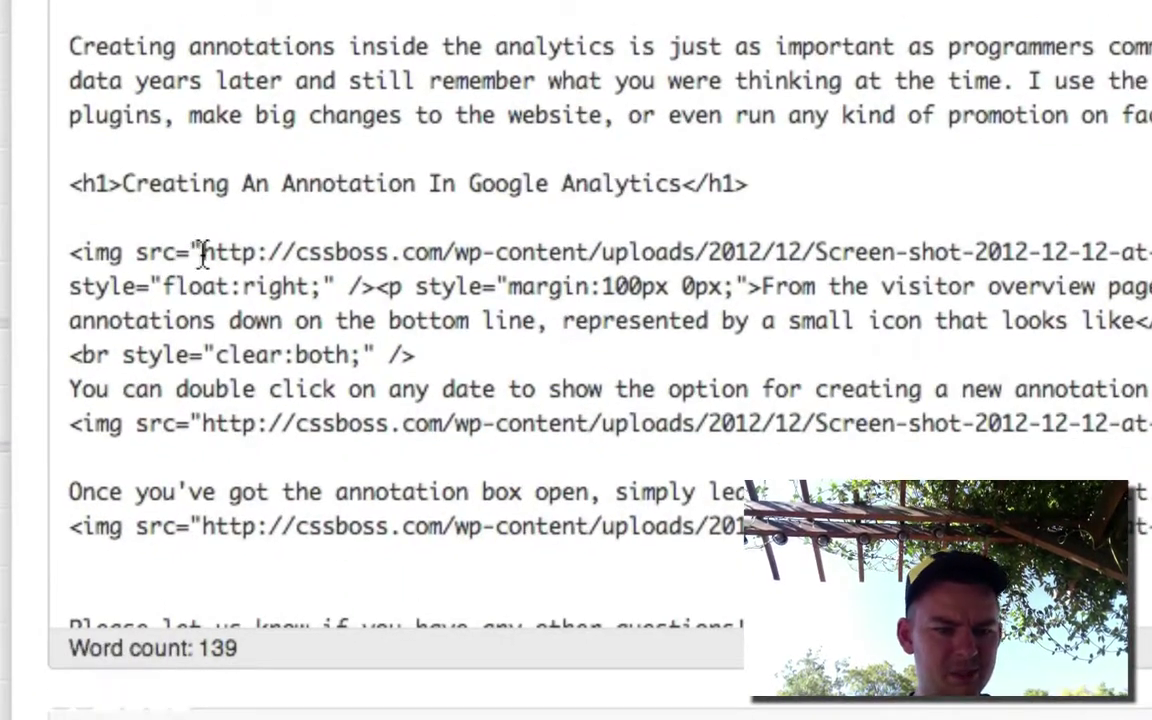
{"action": "left_click_drag", "start_coordinate": [202, 252], "coordinate": [268, 253]}
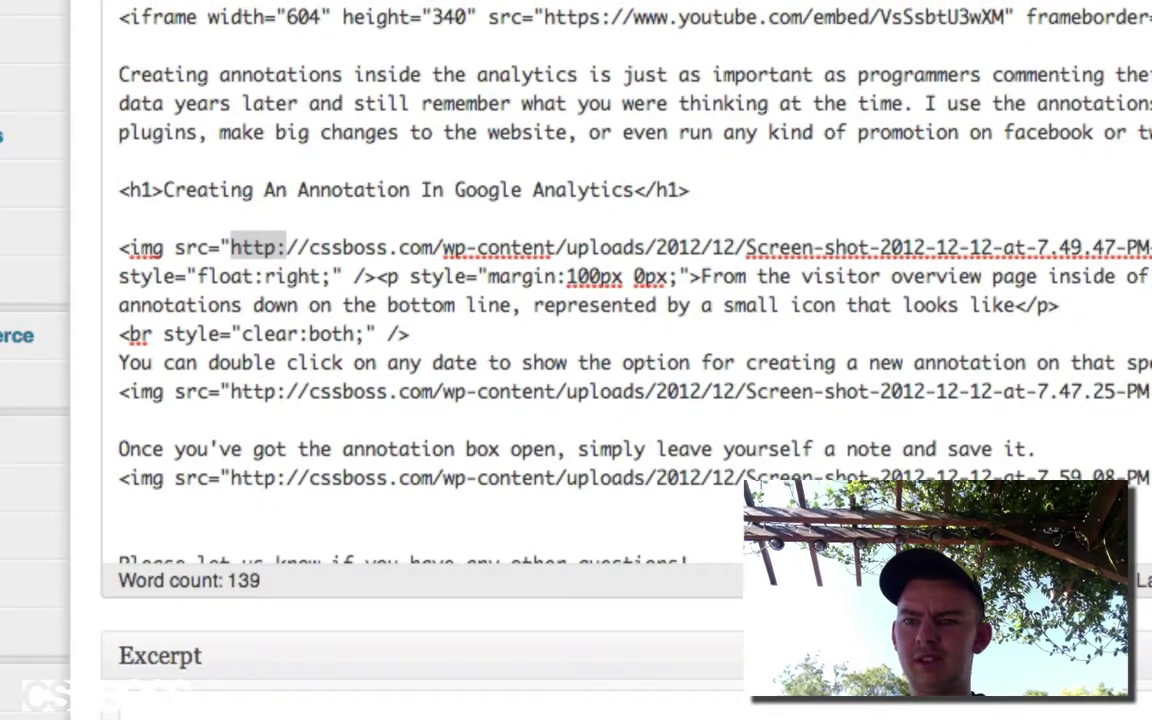
{"action": "key", "text": "super+g"}
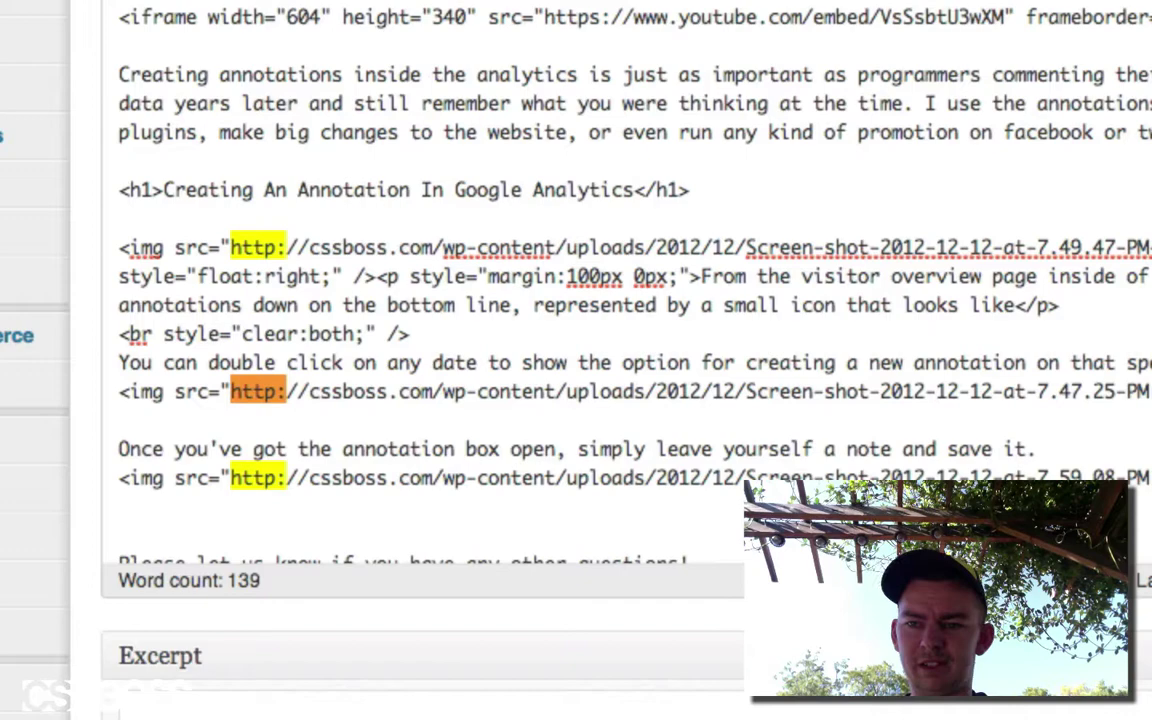
{"action": "scroll", "coordinate": [309, 232], "scroll_direction": "down", "scroll_amount": 5}
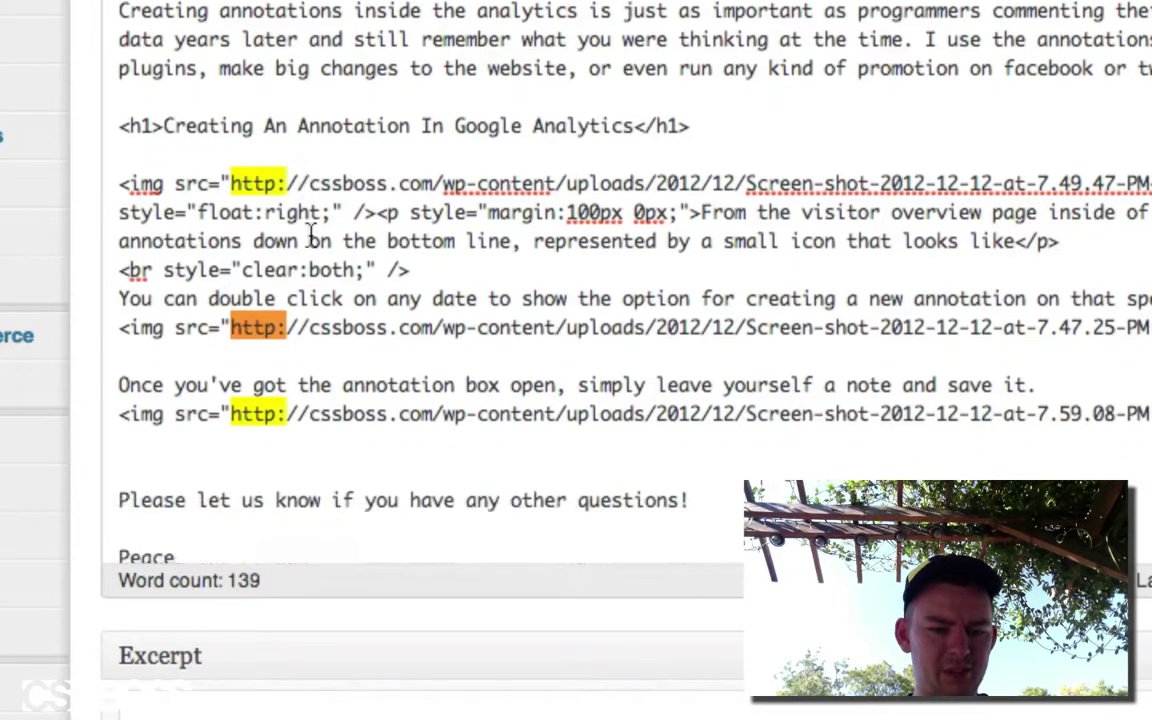
{"action": "scroll", "coordinate": [310, 238], "scroll_direction": "up", "scroll_amount": 4}
{"action": "scroll", "coordinate": [310, 238], "scroll_direction": "up", "scroll_amount": 2}
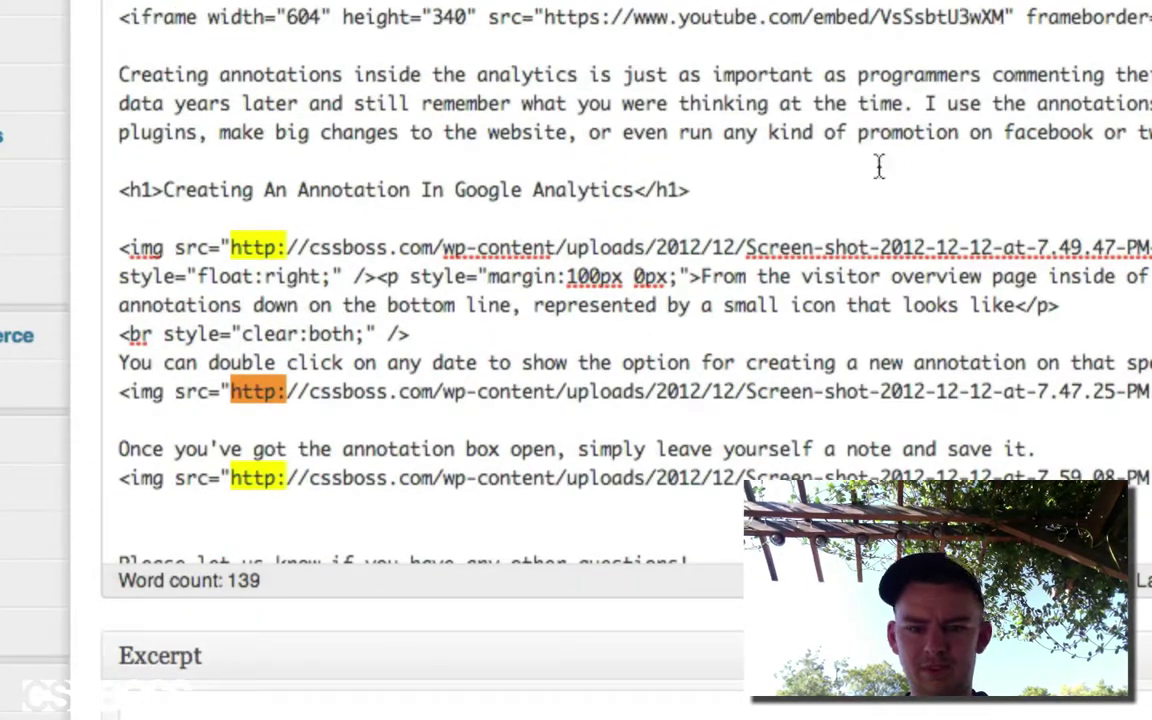
Remove "http:" from the source addresses of the three screenshot images so that each starts with "//"
{"action": "left_click_drag", "start_coordinate": [286, 248], "coordinate": [235, 254]}
{"action": "key", "text": "BackSpace"}
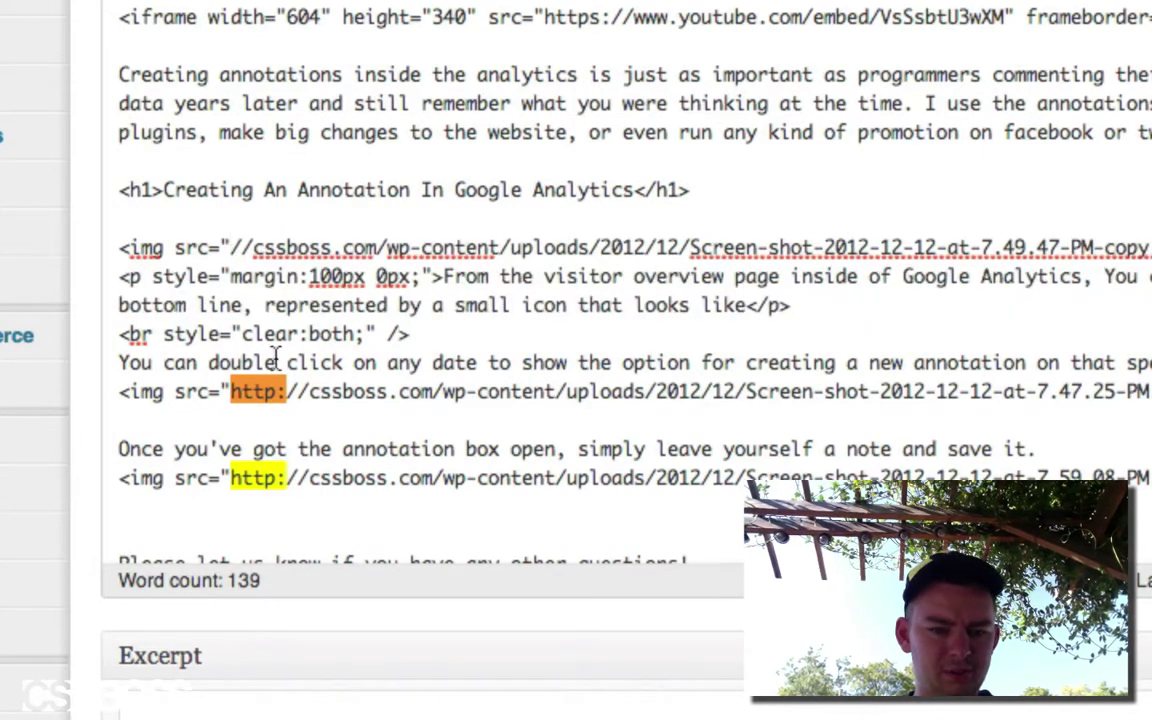
{"action": "key", "text": "BackSpace"}
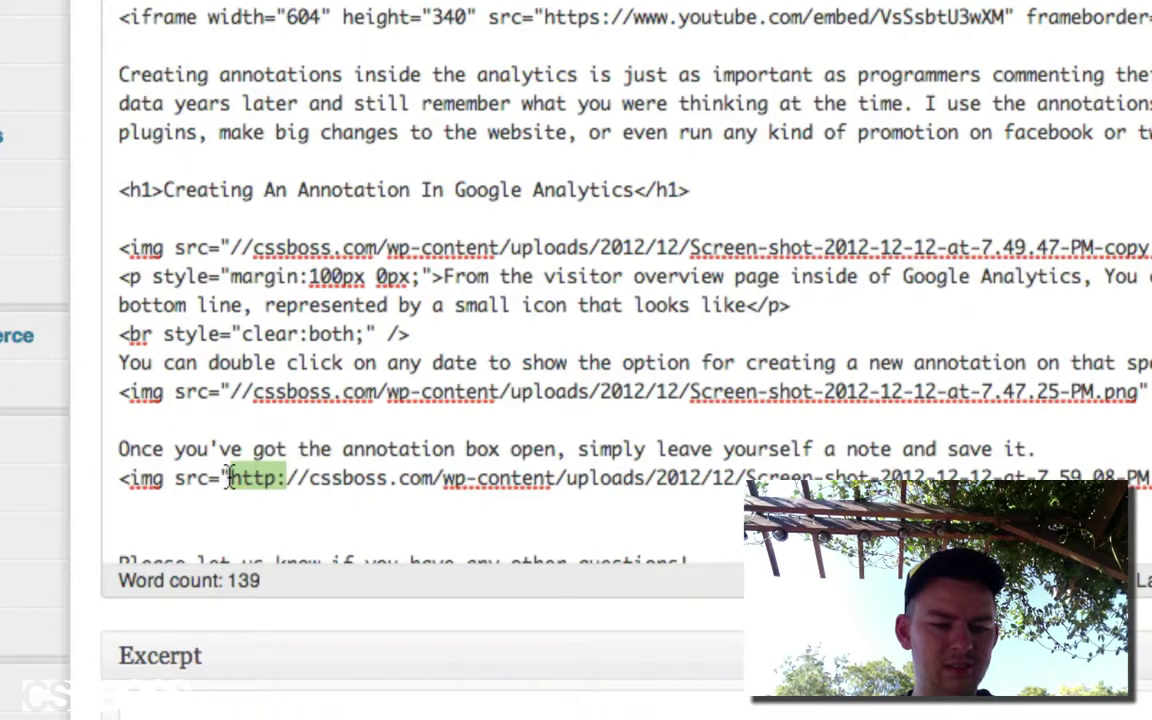
{"action": "key", "text": "BackSpace"}
Update the annotations post, view its published page and check the address and content down to the comments
{"action": "scroll", "coordinate": [528, 227], "scroll_direction": "down", "scroll_amount": 5}
{"action": "scroll", "coordinate": [522, 228], "scroll_direction": "up", "scroll_amount": 2}
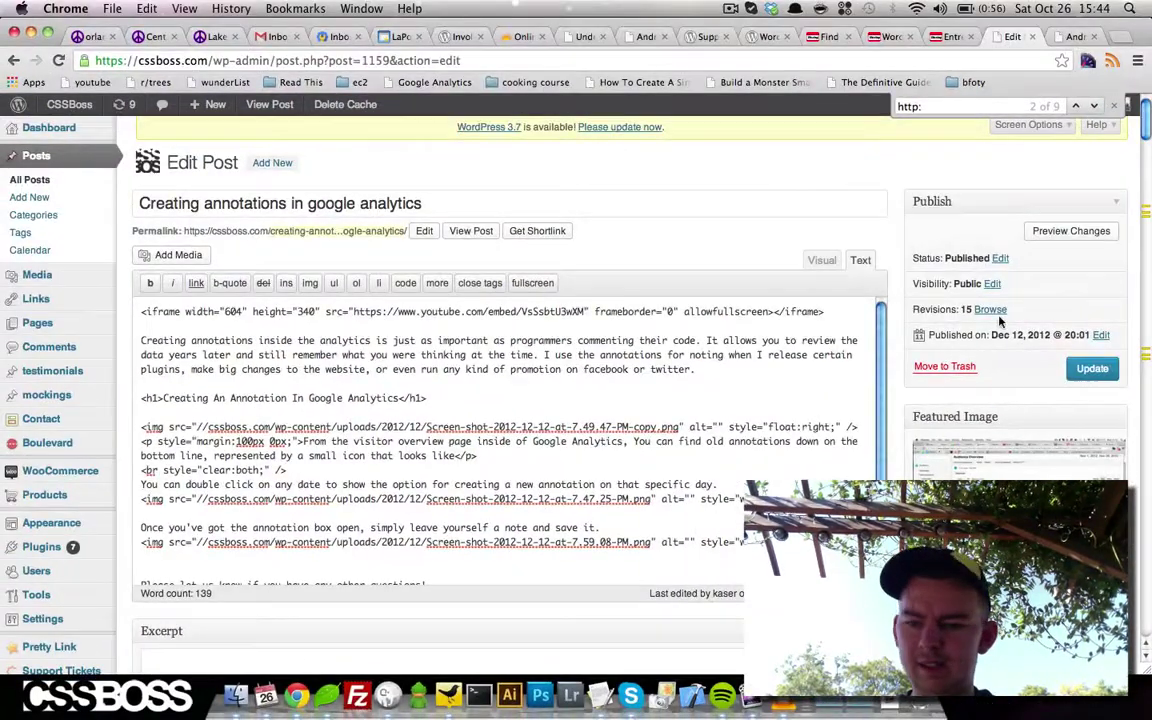
{"action": "left_click", "coordinate": [1094, 369]}
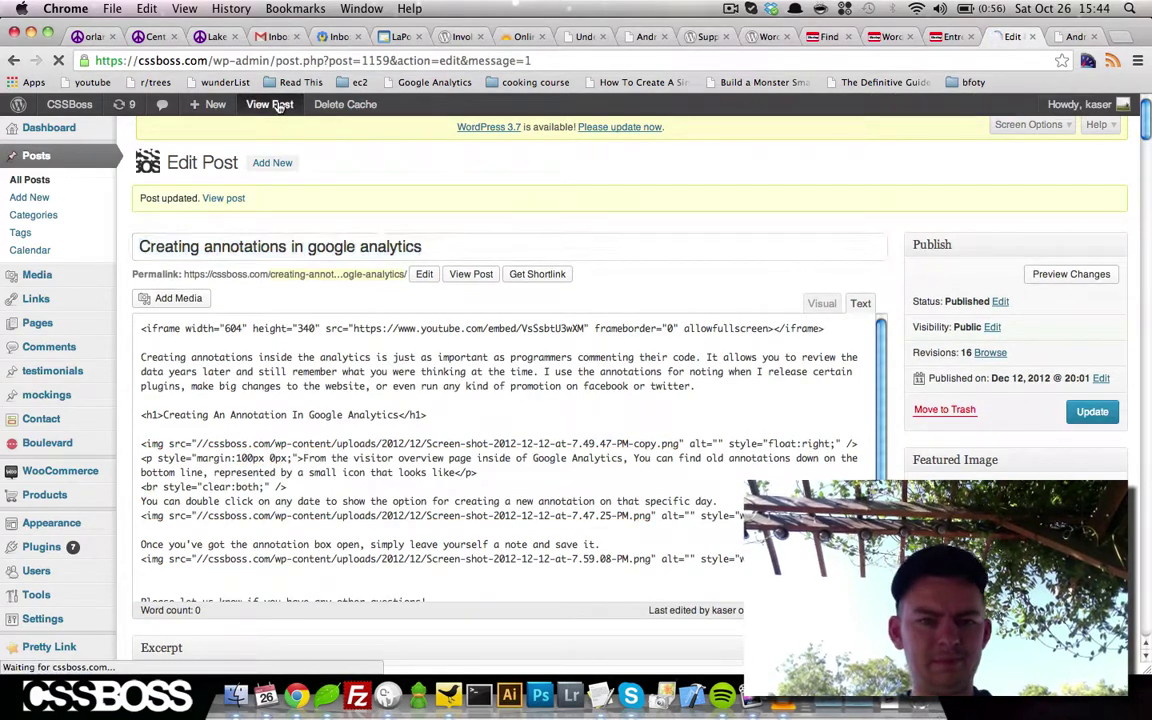
{"action": "left_click", "coordinate": [270, 104]}
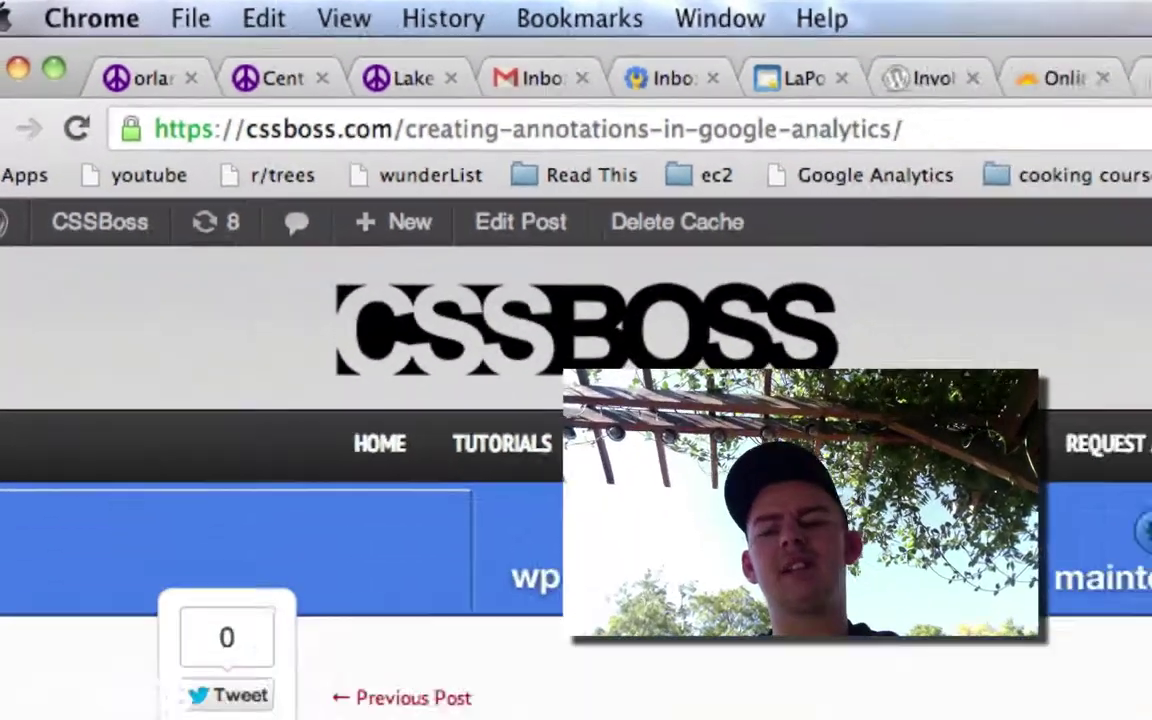
{"action": "scroll", "coordinate": [1097, 390], "scroll_direction": "down", "scroll_amount": 15}
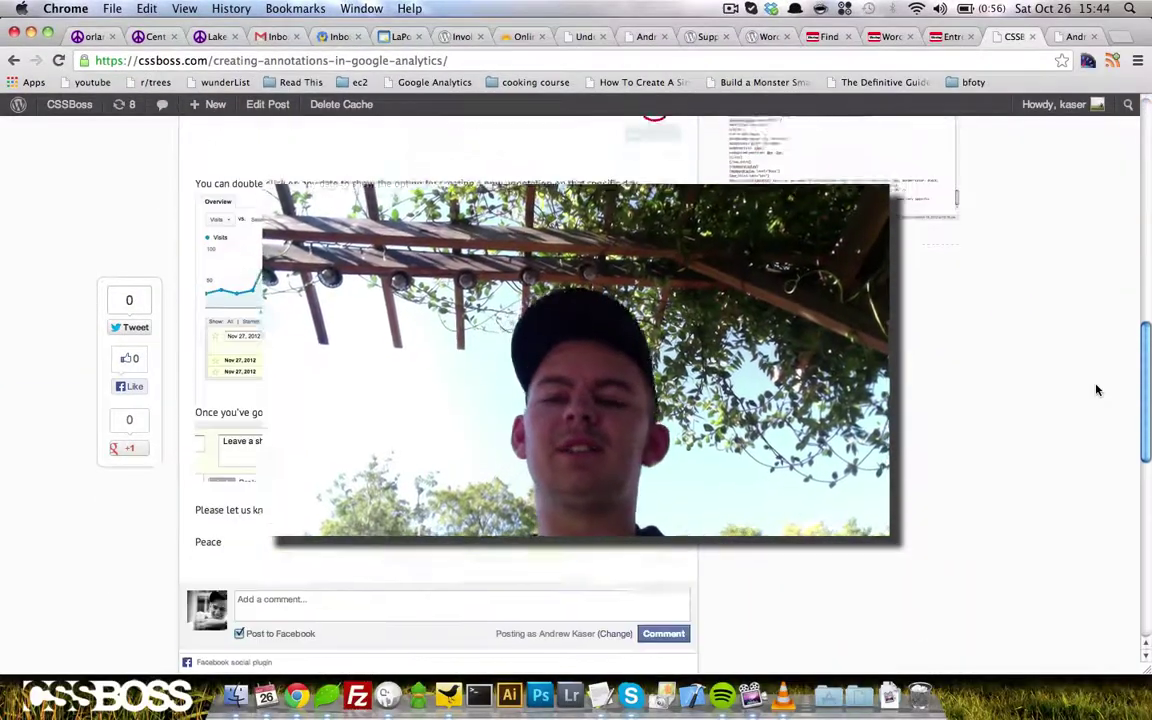
{"action": "scroll", "coordinate": [1097, 390], "scroll_direction": "down", "scroll_amount": 1}
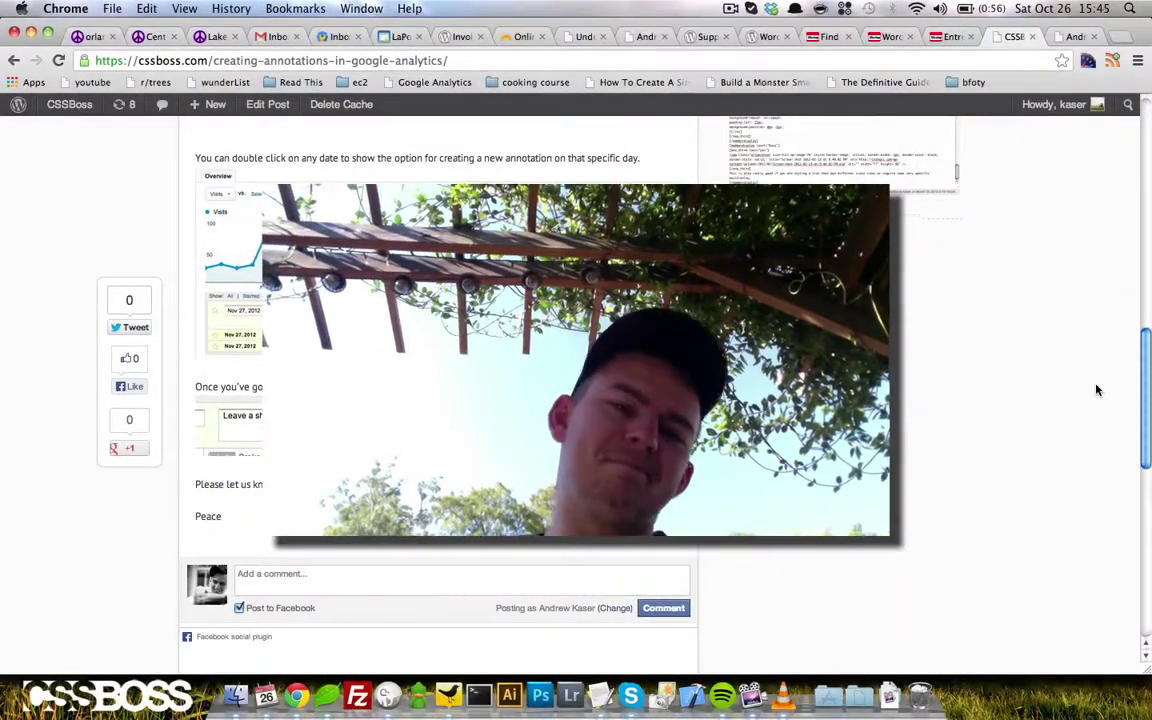